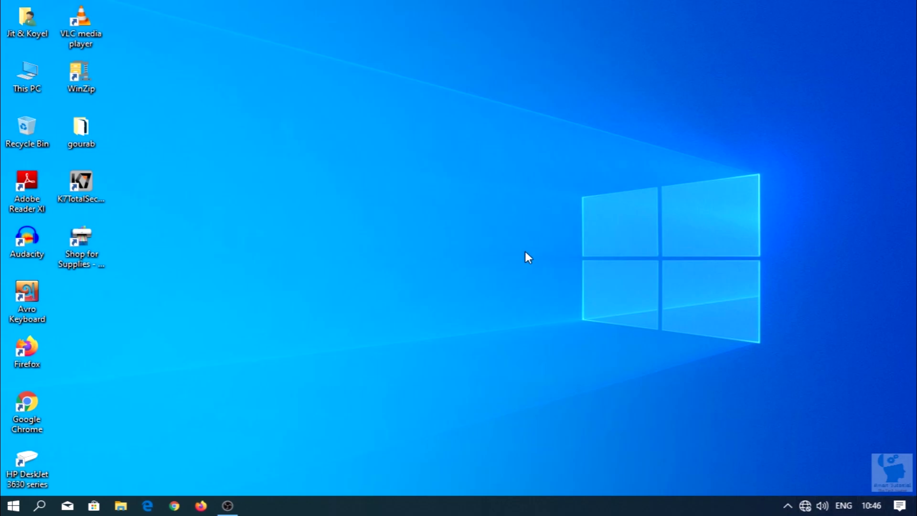
# Step: Refresh the desktop and restore the GameLoop window from its background instance
pyautogui.rightClick(507, 211)
pyautogui.click(539, 251)
pyautogui.click(787, 506)
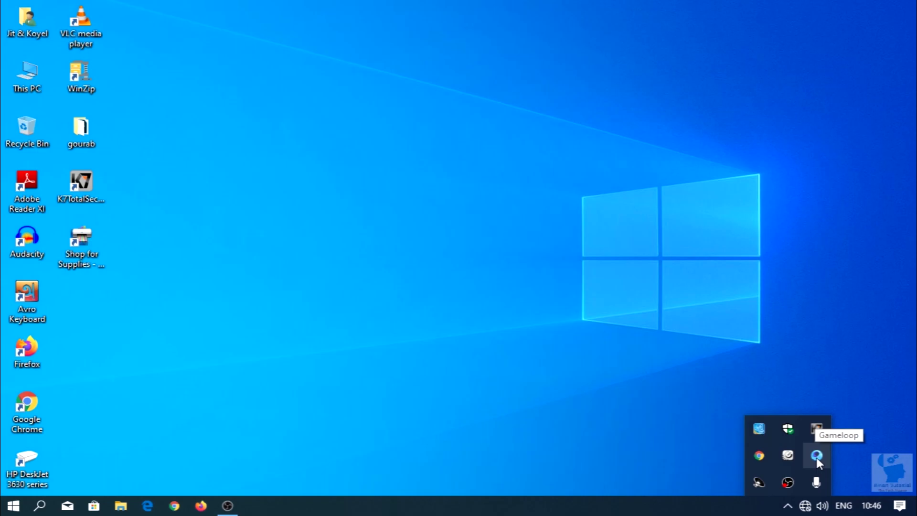
pyautogui.rightClick(815, 455)
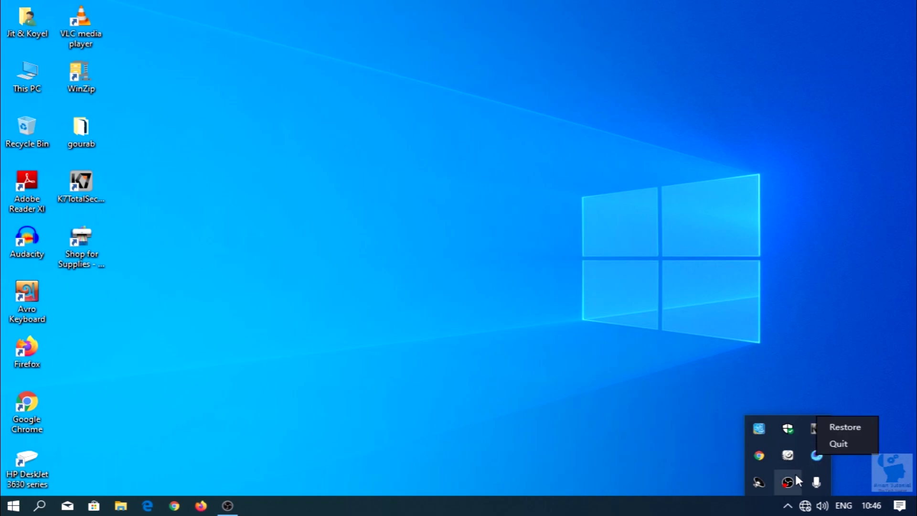
pyautogui.click(816, 459)
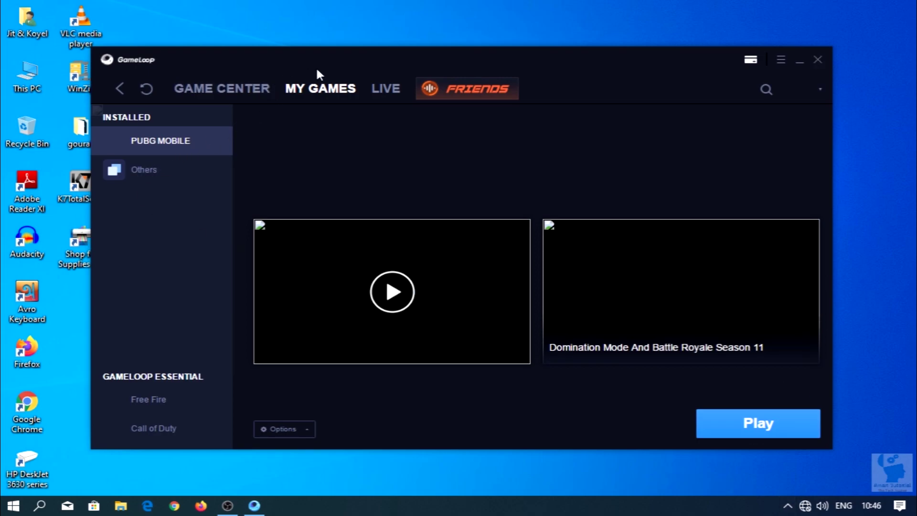
pyautogui.moveTo(438, 62); pyautogui.dragTo(490, 46)
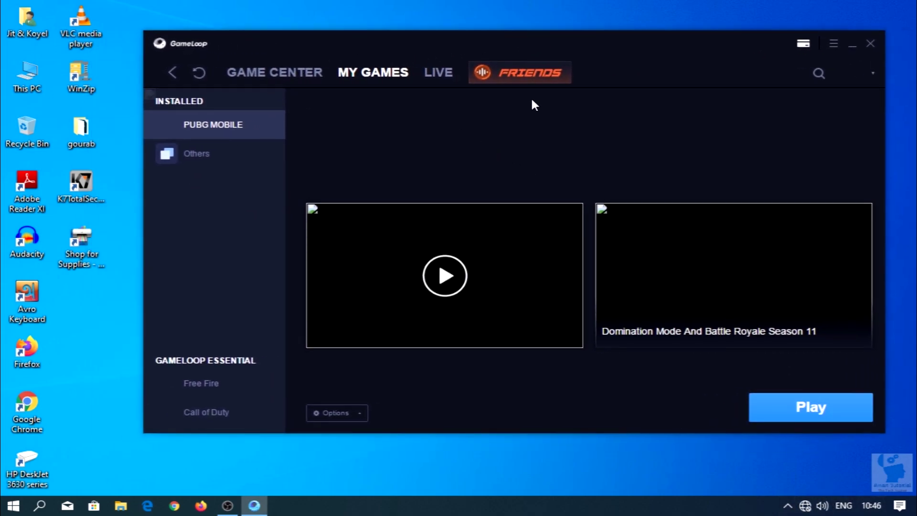
# Step: Glance at GameLoop's Game Center, return to My Games, and open the Setting Center with the main window minimized
pyautogui.click(273, 76)
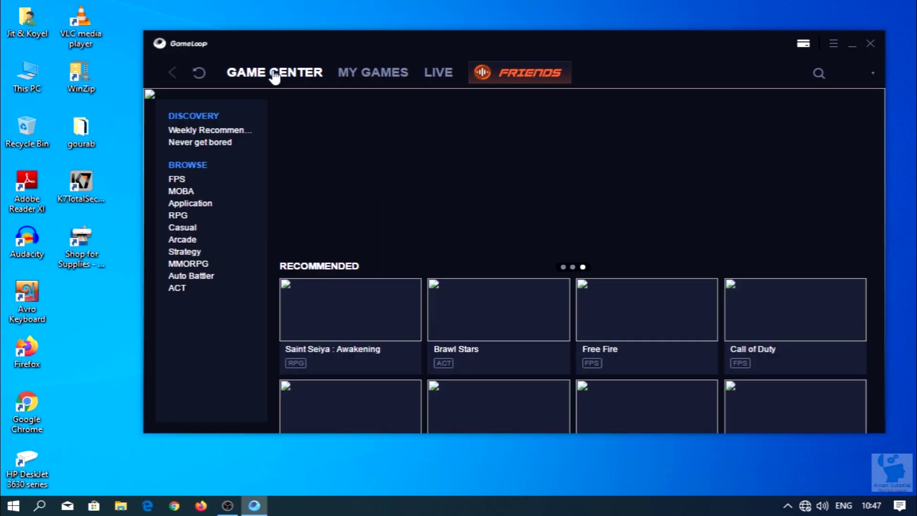
pyautogui.click(361, 75)
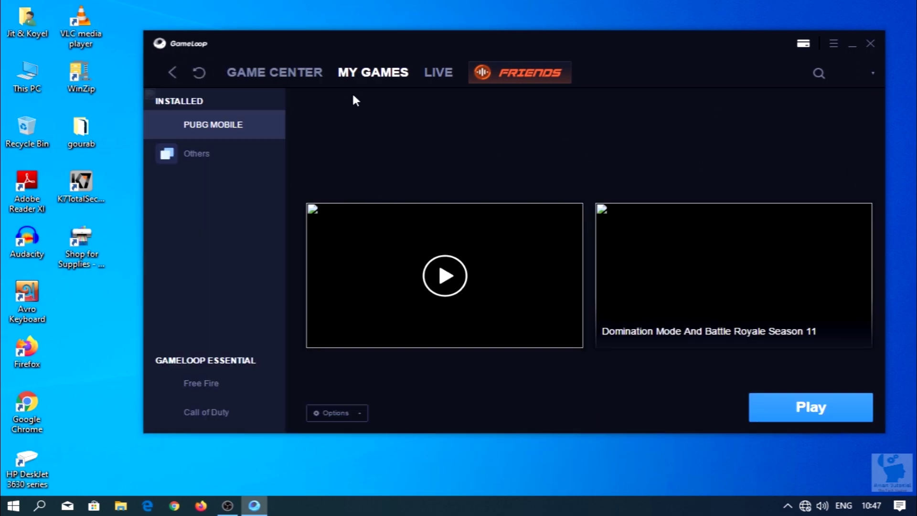
pyautogui.click(833, 43)
pyautogui.click(841, 101)
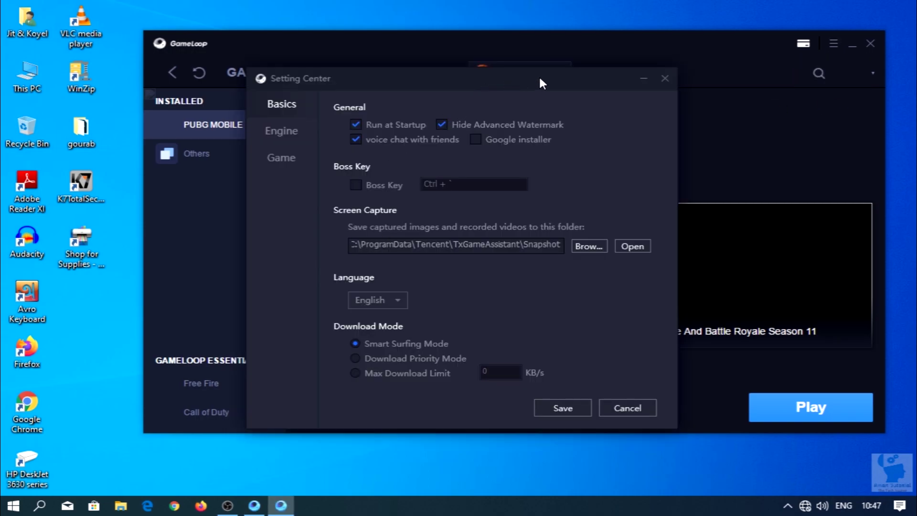
pyautogui.click(852, 44)
pyautogui.moveTo(507, 75); pyautogui.dragTo(525, 80)
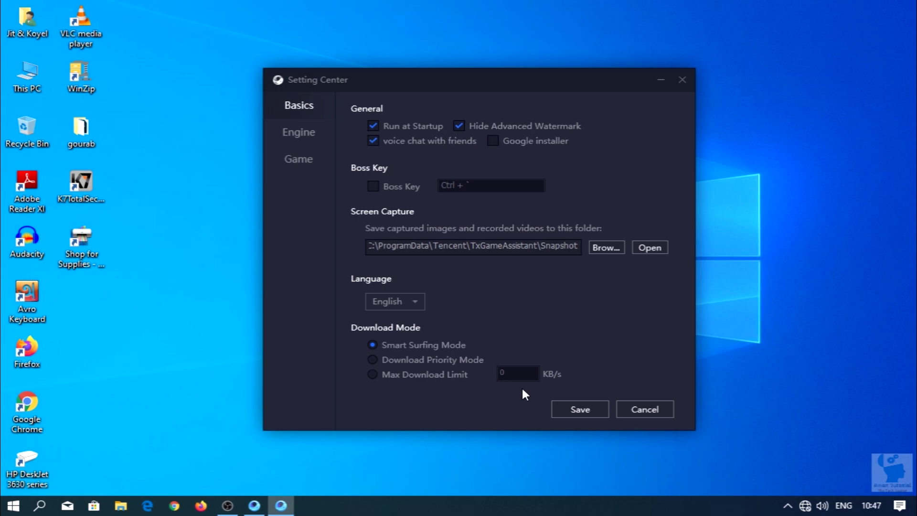
# Step: Review the available memory and processor choices in the Engine settings, leaving both on Auto
pyautogui.click(291, 133)
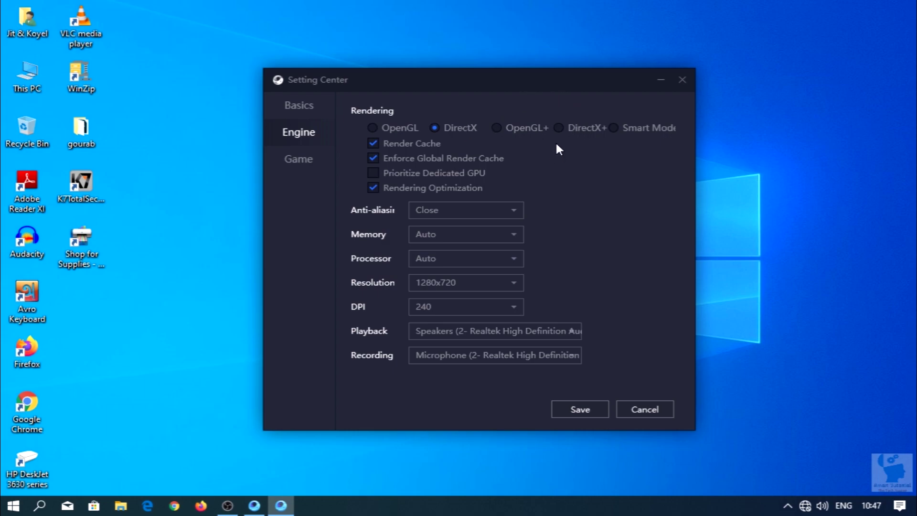
pyautogui.moveTo(498, 160)
pyautogui.click(491, 238)
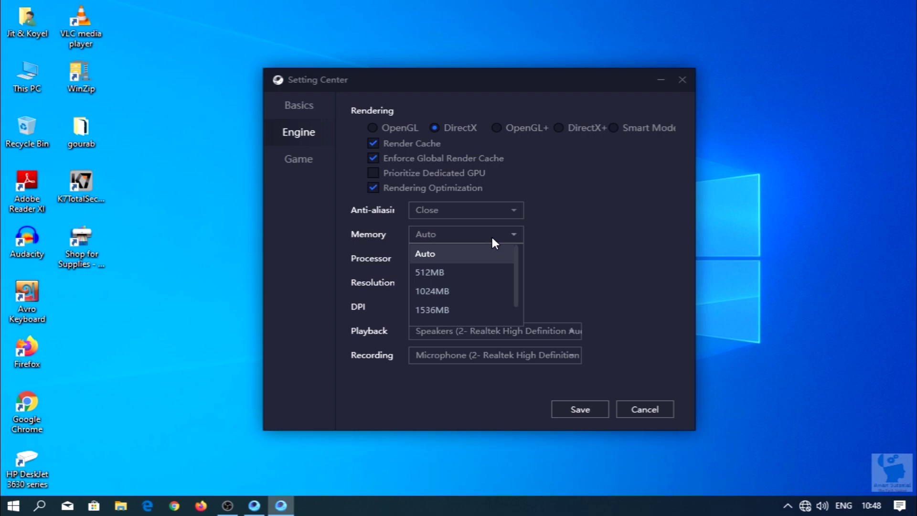
pyautogui.scroll(-2, 488, 280)
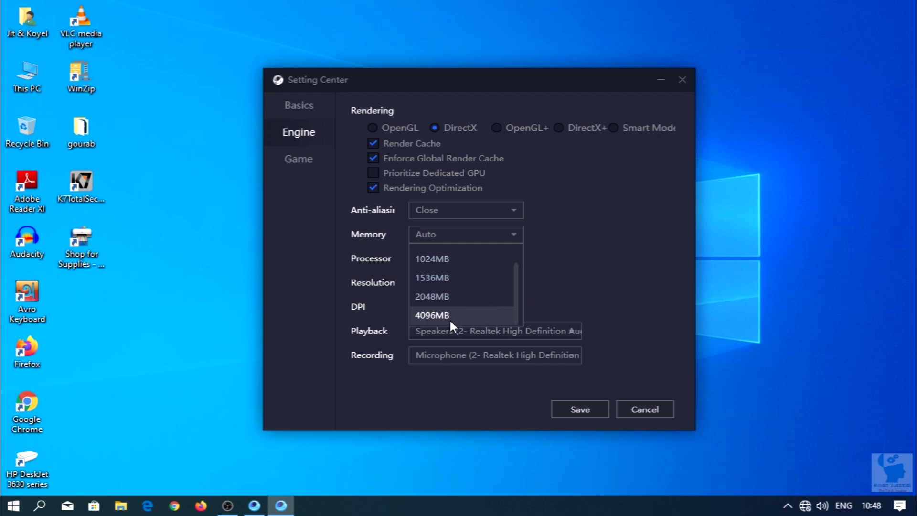
pyautogui.click(617, 250)
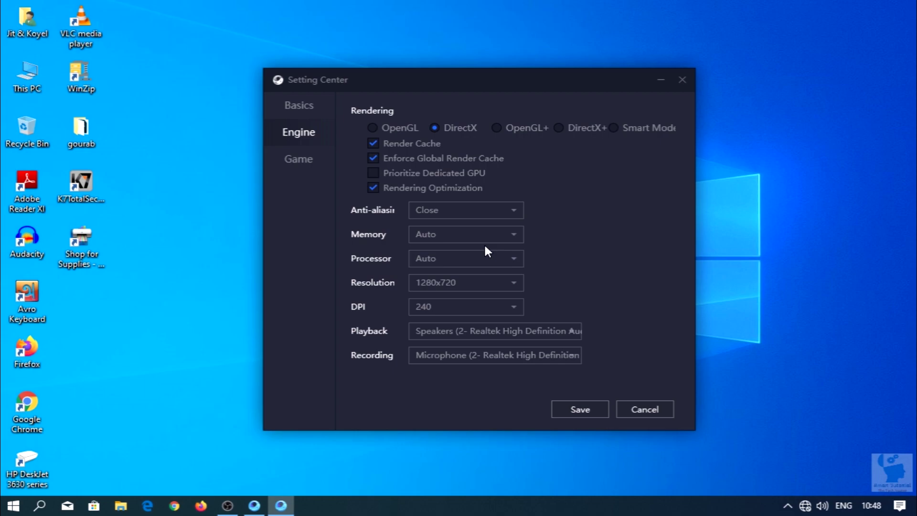
pyautogui.click(509, 260)
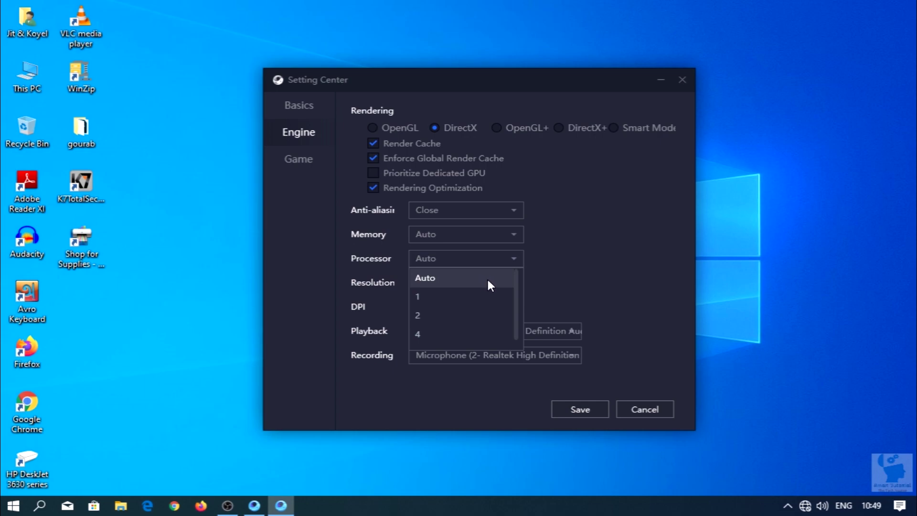
pyautogui.scroll(-1, 475, 327)
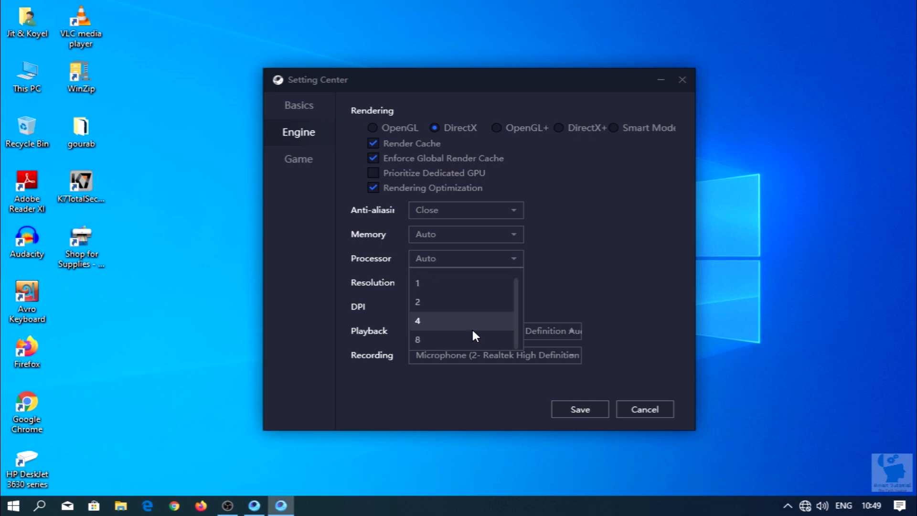
pyautogui.click(513, 258)
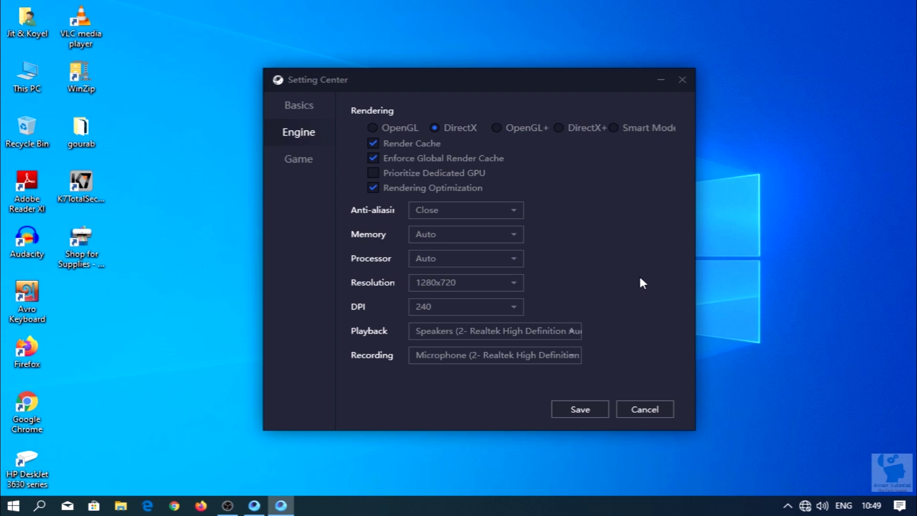
# Step: Choose 1280x720 as the engine resolution and 240 as the DPI
pyautogui.click(510, 283)
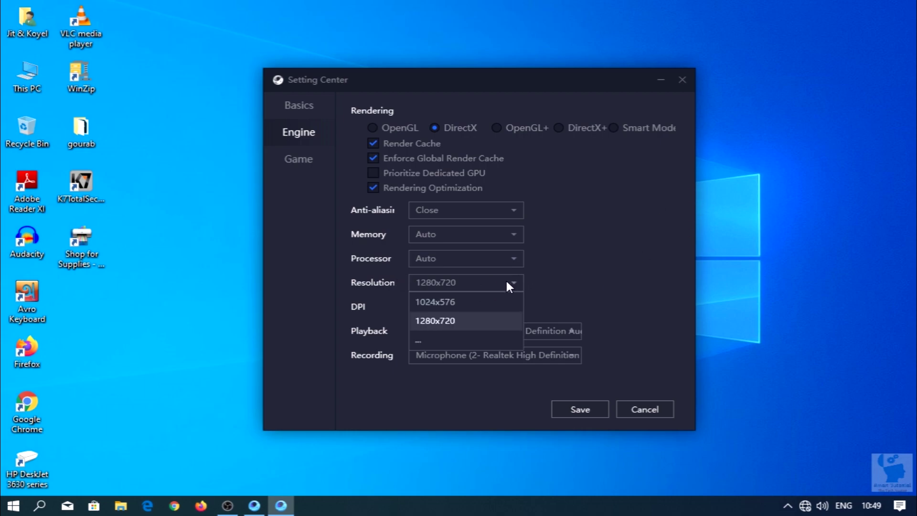
pyautogui.click(474, 325)
pyautogui.click(507, 307)
pyautogui.click(449, 352)
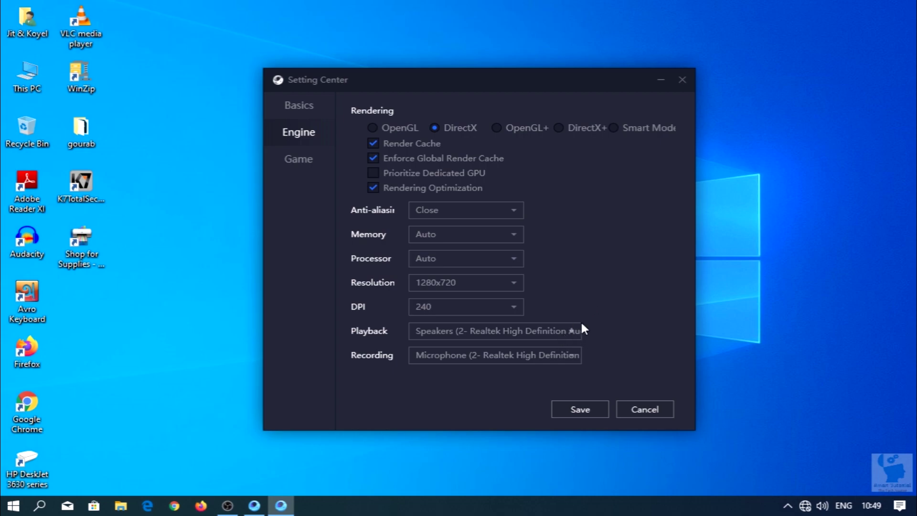
# Step: Check the Game and Basics settings, save the configuration, and close the GameLoop window
pyautogui.click(313, 159)
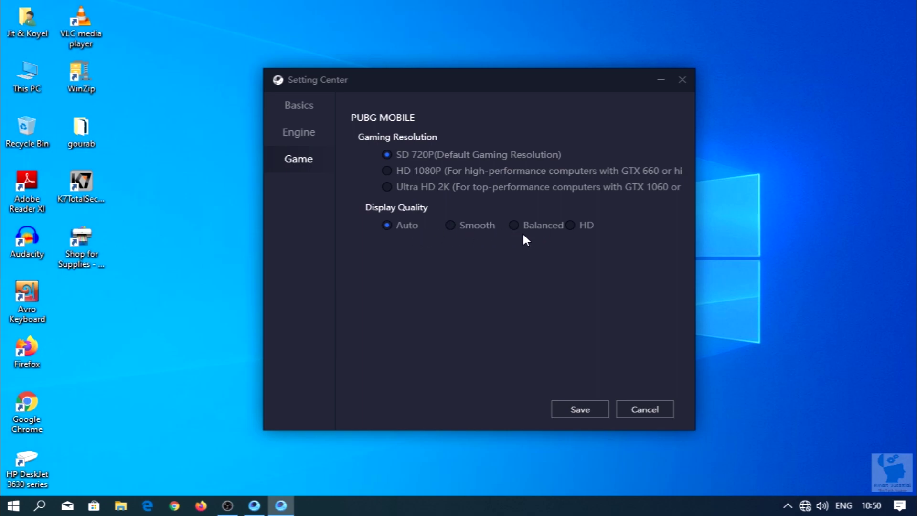
pyautogui.click(315, 111)
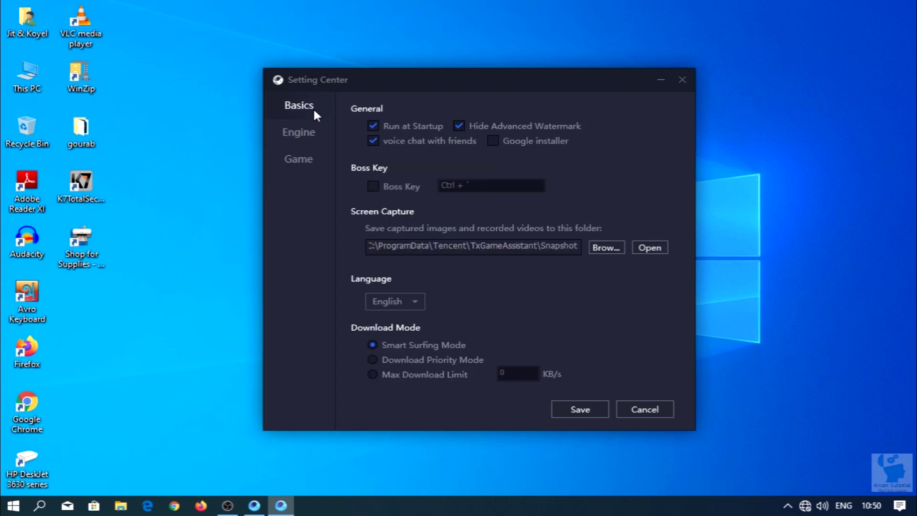
pyautogui.click(579, 409)
pyautogui.click(254, 505)
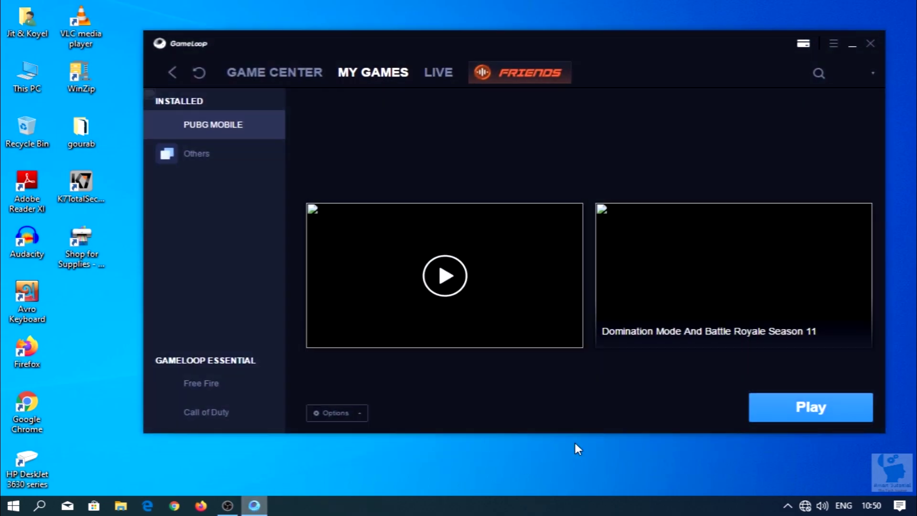
pyautogui.click(870, 45)
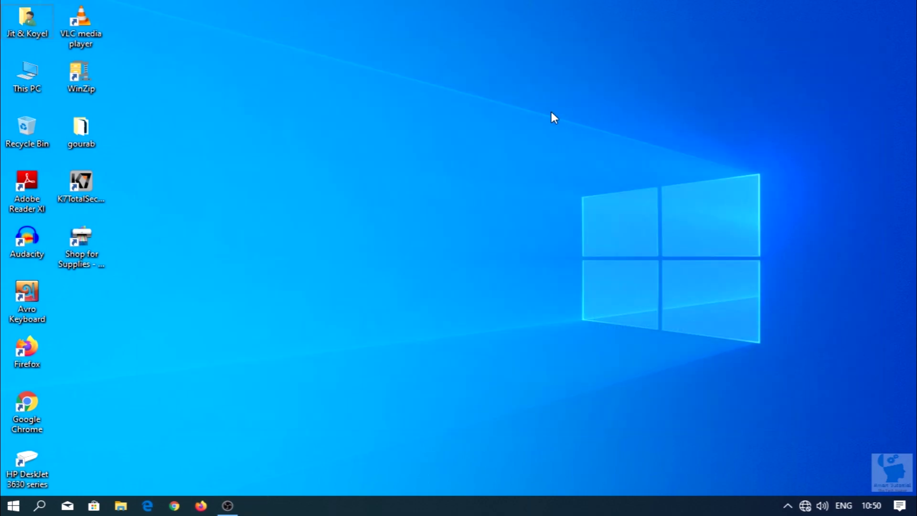
# Step: End a running background process in Task Manager and look through the remaining processes before closing it
pyautogui.hotkey('ctrl', 'shift', 'Escape')
pyautogui.moveTo(548, 94); pyautogui.dragTo(453, 62)
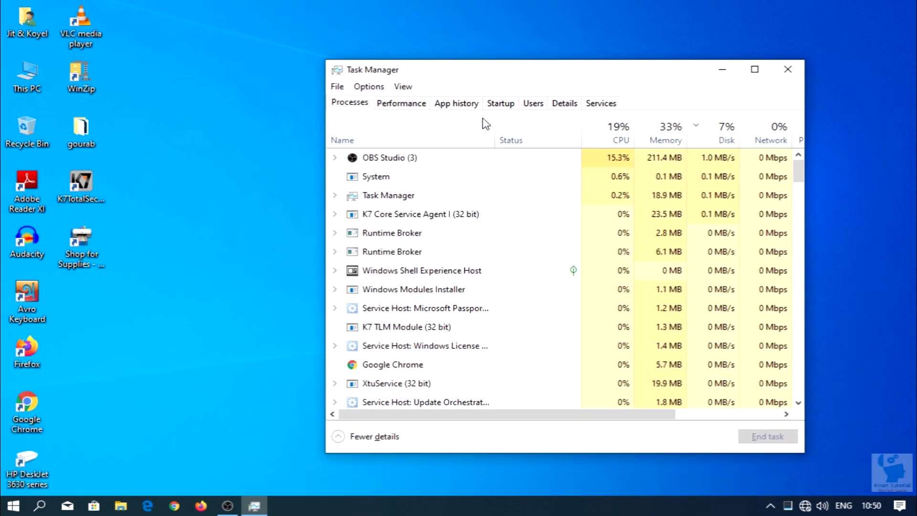
pyautogui.scroll(-7, 482, 305)
pyautogui.click(440, 285)
pyautogui.click(757, 440)
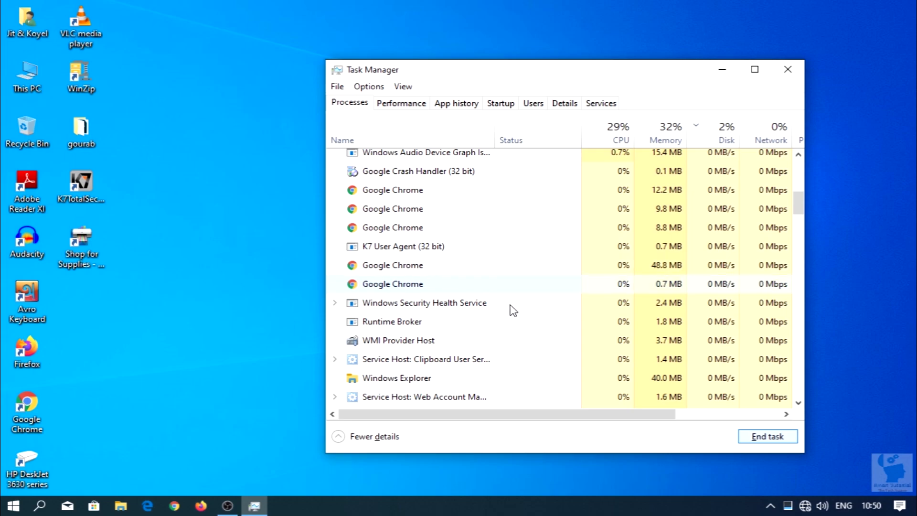
pyautogui.scroll(-13, 528, 317)
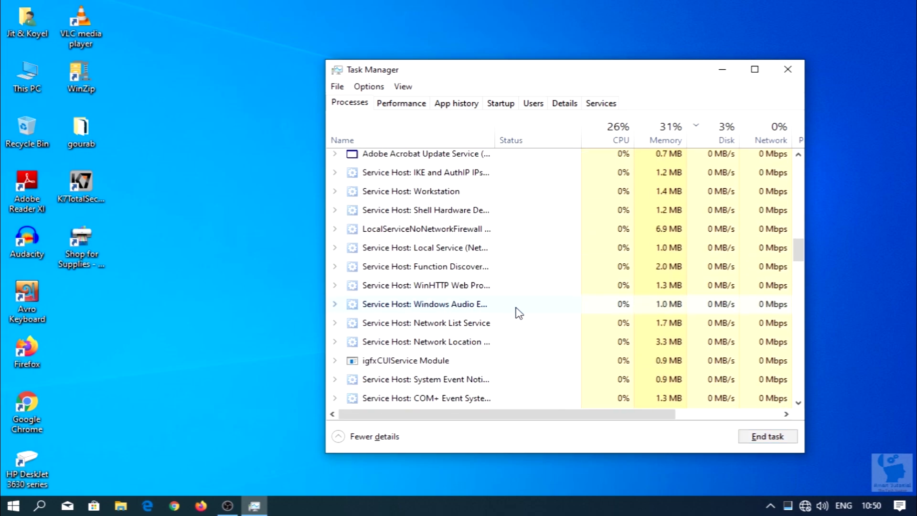
pyautogui.scroll(5, 520, 306)
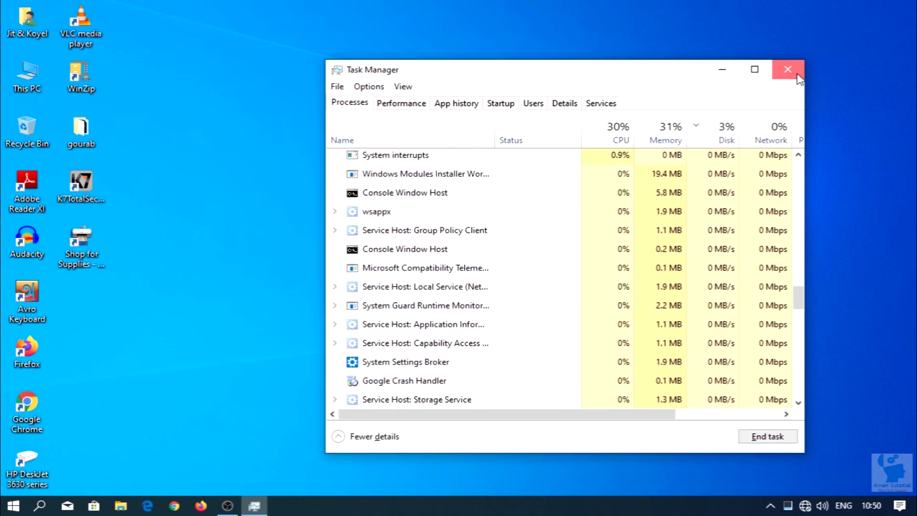
pyautogui.click(788, 69)
# Step: Refresh the desktop and check the hidden background app icons for a running GameLoop instance
pyautogui.rightClick(440, 178)
pyautogui.click(503, 217)
pyautogui.click(788, 505)
pyautogui.click(788, 506)
pyautogui.rightClick(506, 185)
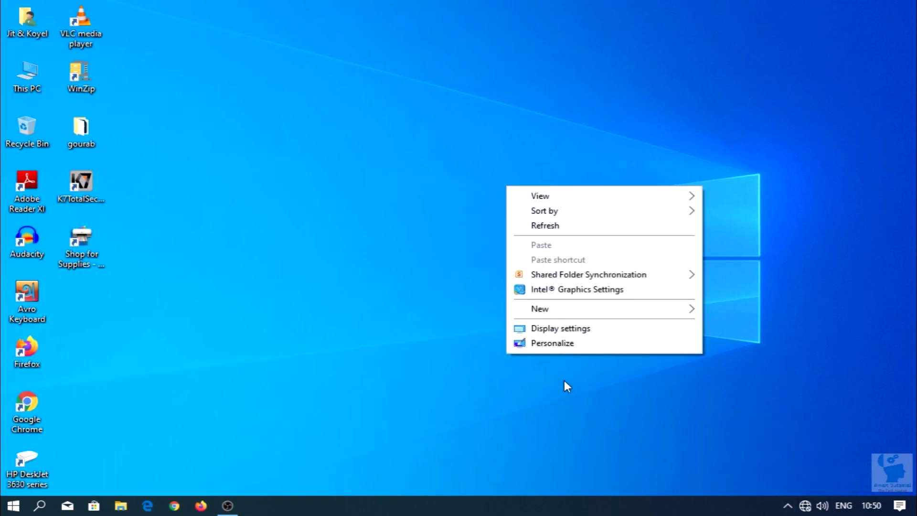
pyautogui.click(539, 226)
pyautogui.click(787, 505)
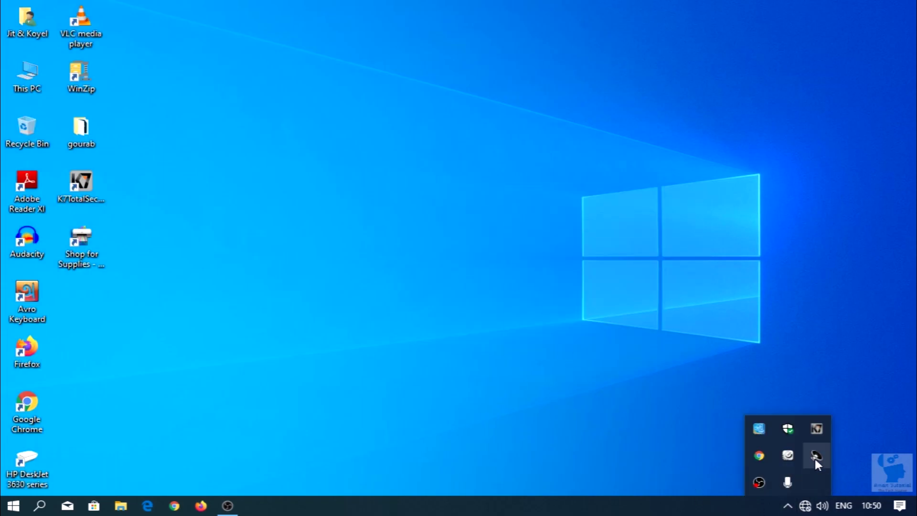
pyautogui.click(787, 505)
# Step: Relaunch GameLoop, view PUBG MOBILE among the installed games, and close the window
pyautogui.press('super')
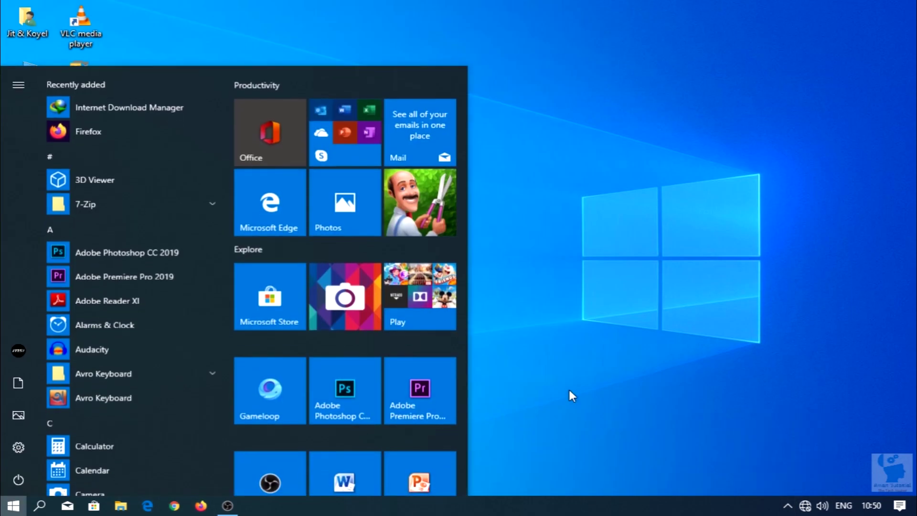
pyautogui.click(260, 390)
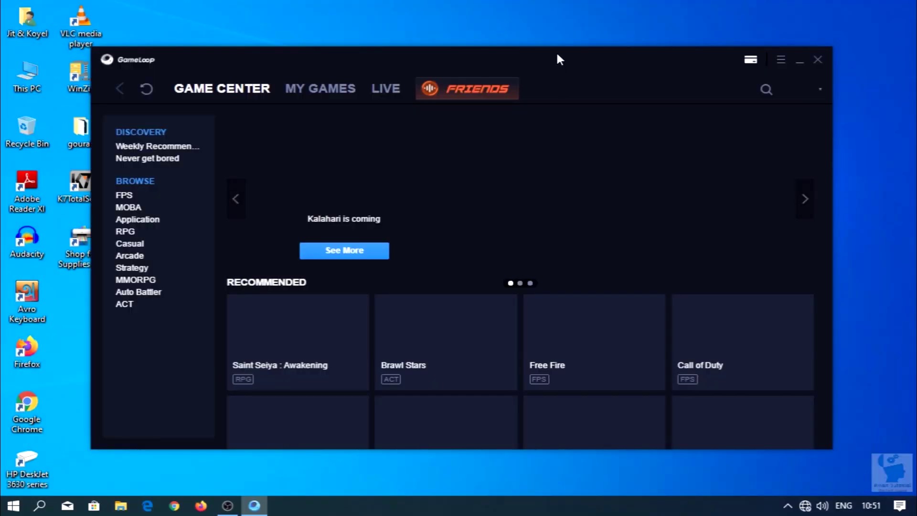
pyautogui.moveTo(559, 58); pyautogui.dragTo(603, 82)
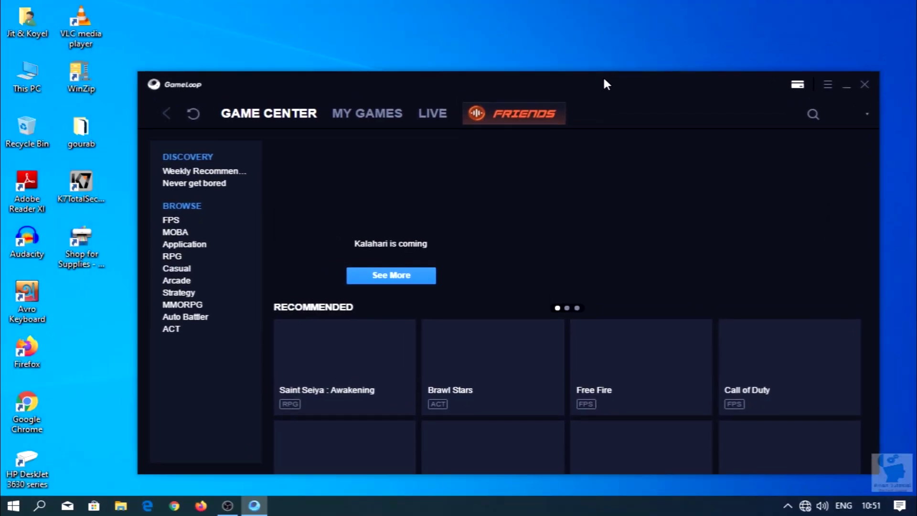
pyautogui.click(388, 117)
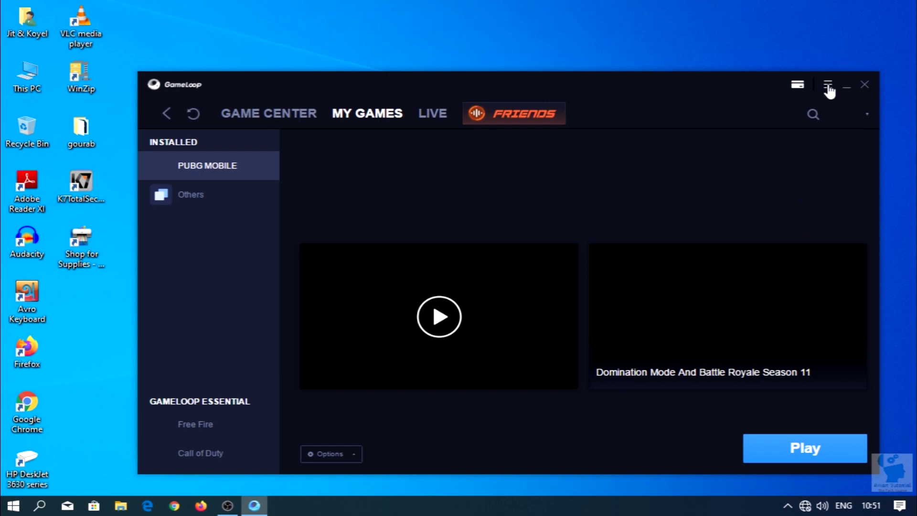
pyautogui.click(865, 87)
pyautogui.rightClick(381, 77)
pyautogui.click(439, 125)
pyautogui.rightClick(304, 189)
pyautogui.click(355, 230)
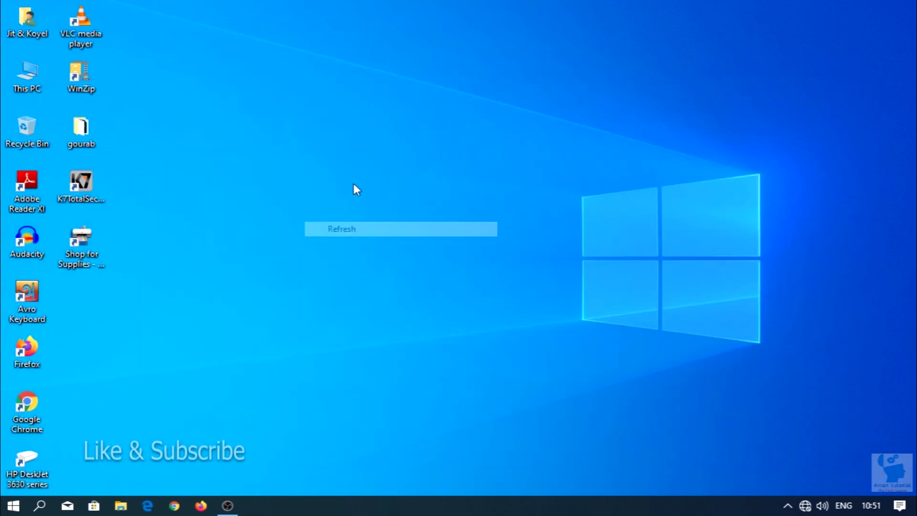
pyautogui.rightClick(353, 175)
pyautogui.click(383, 213)
pyautogui.rightClick(380, 193)
pyautogui.click(406, 232)
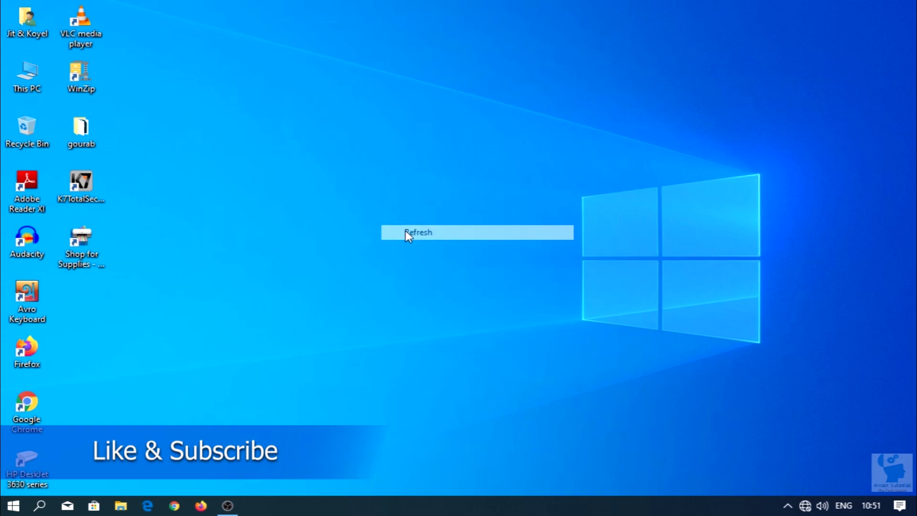